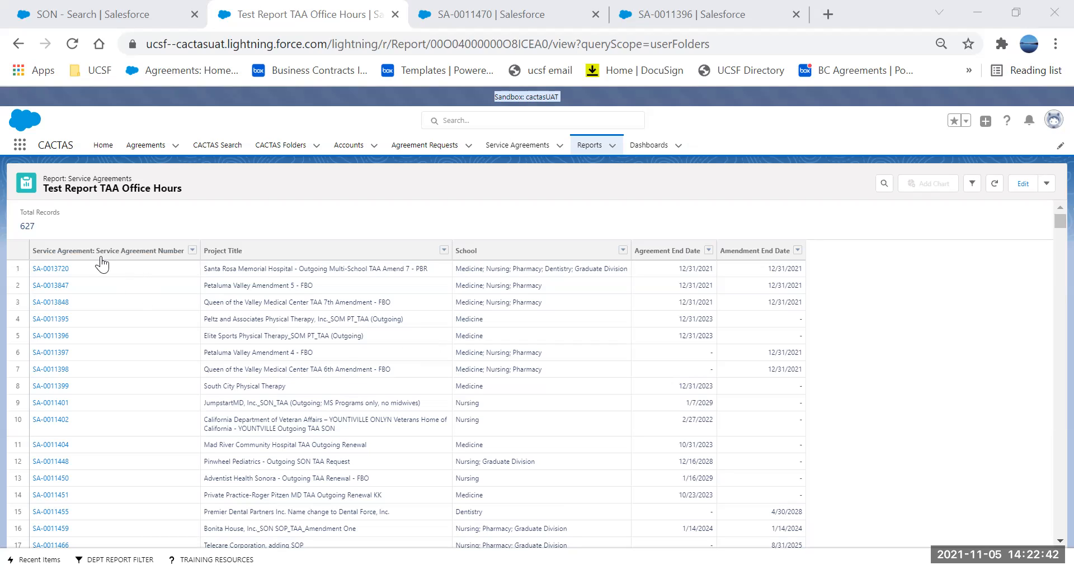
{"action": "right_click", "coordinate": [57, 274]}
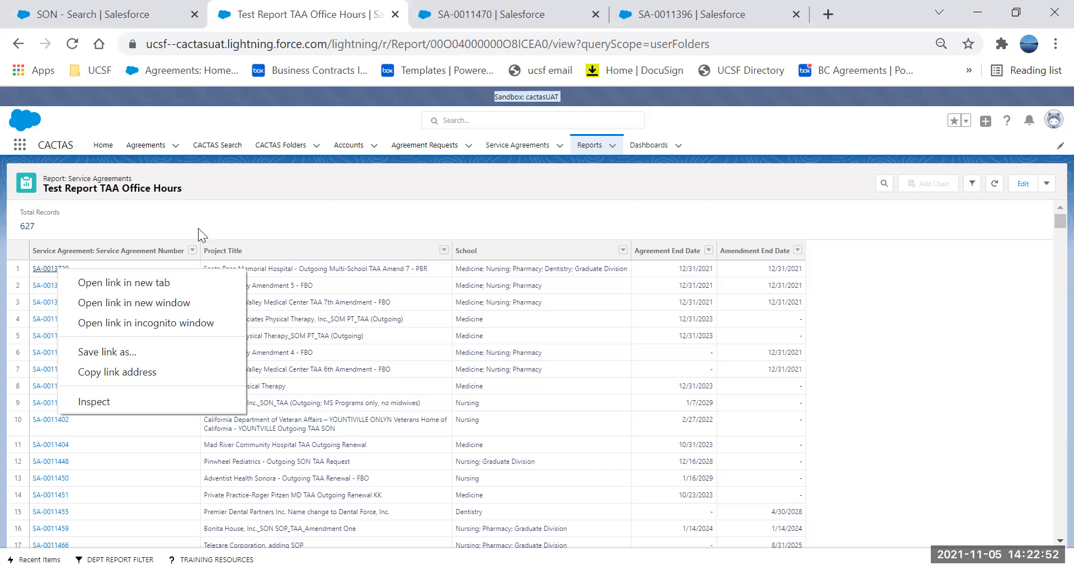
{"action": "left_click", "coordinate": [275, 201]}
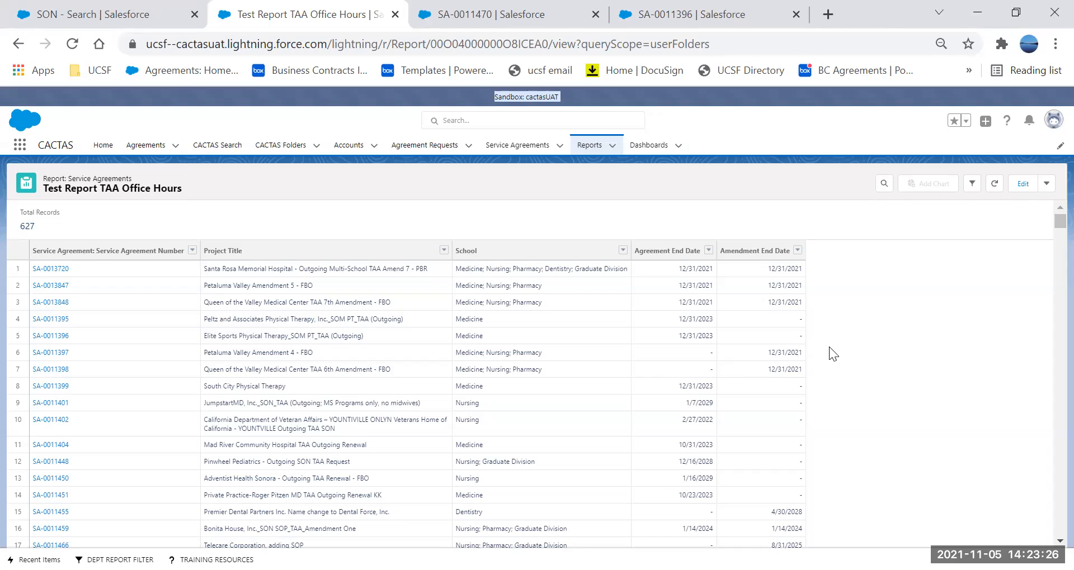
- Open the report for editing and set its Agreement End Date filter to greater or equal 11/5/2021
{"action": "left_click", "coordinate": [1023, 184]}
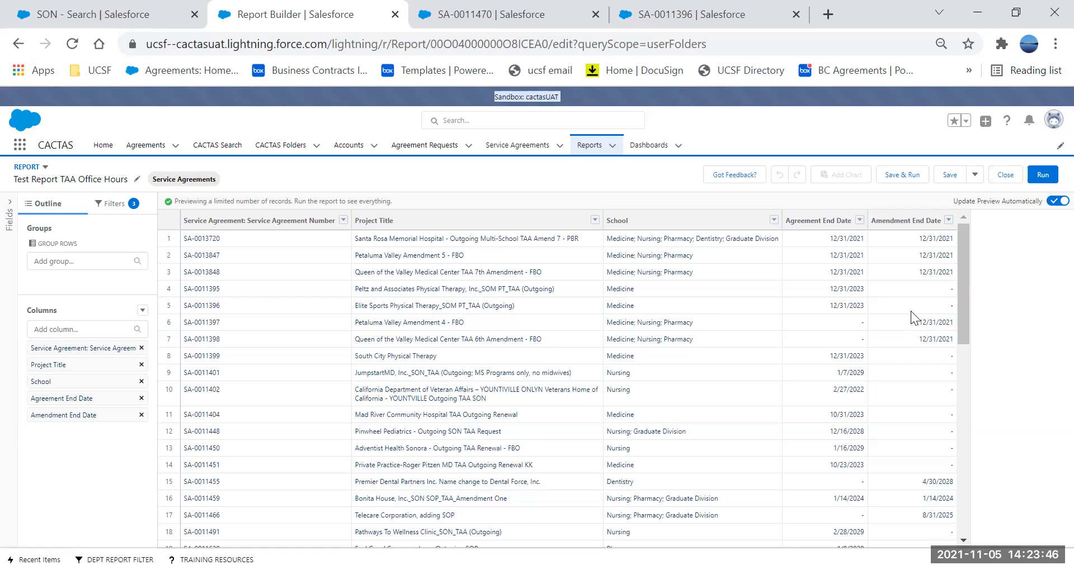
{"action": "left_click", "coordinate": [110, 208]}
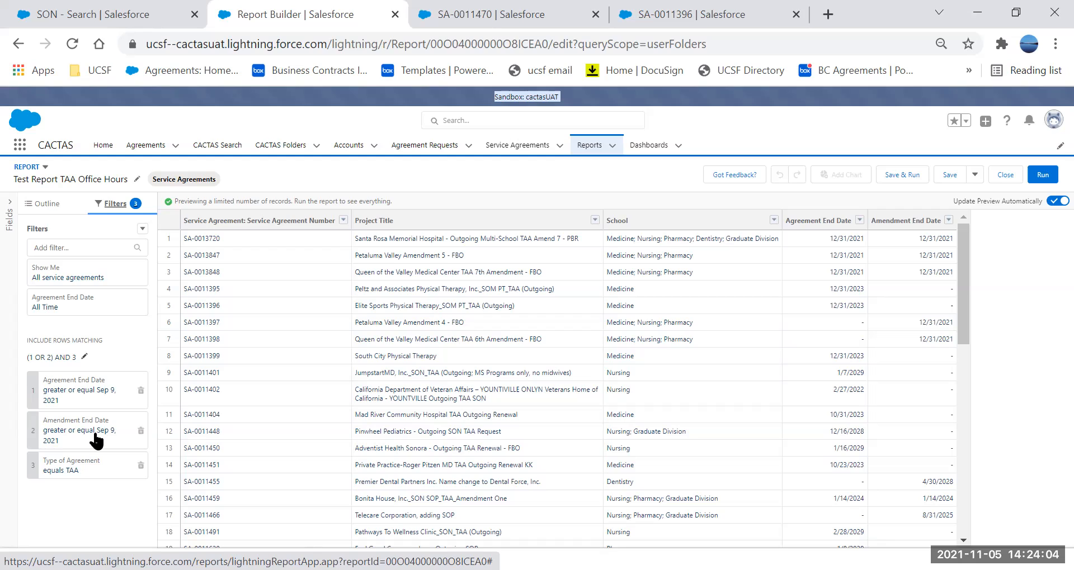
{"action": "left_click", "coordinate": [72, 399]}
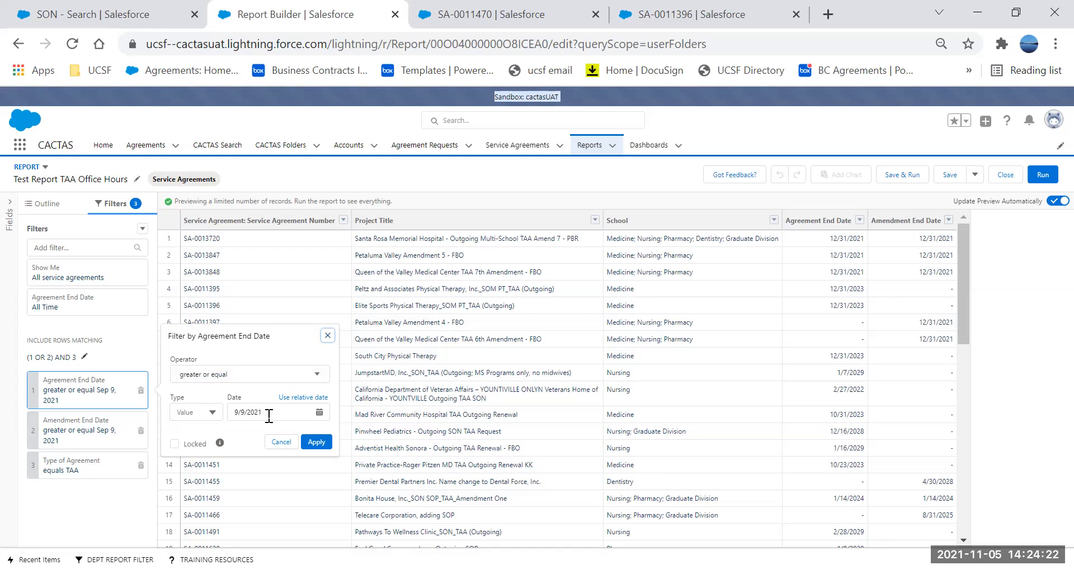
{"action": "left_click", "coordinate": [319, 414]}
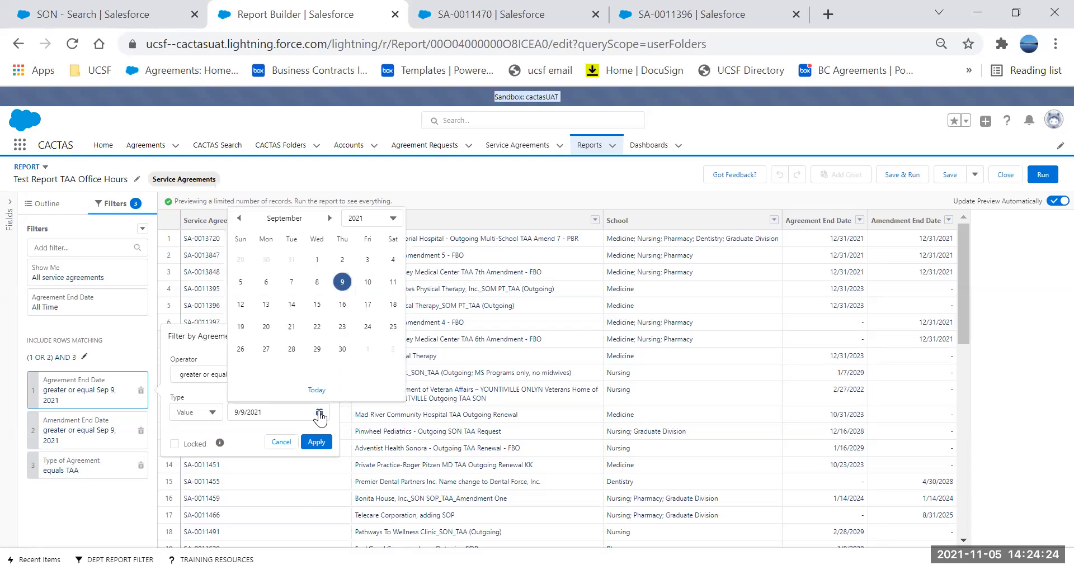
{"action": "left_click", "coordinate": [329, 218]}
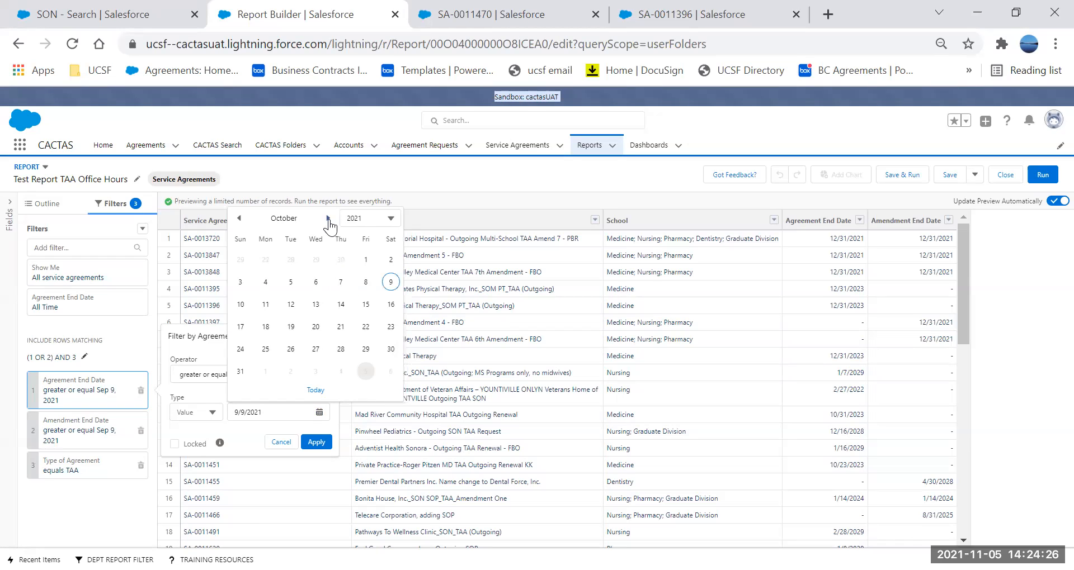
{"action": "left_click", "coordinate": [328, 218]}
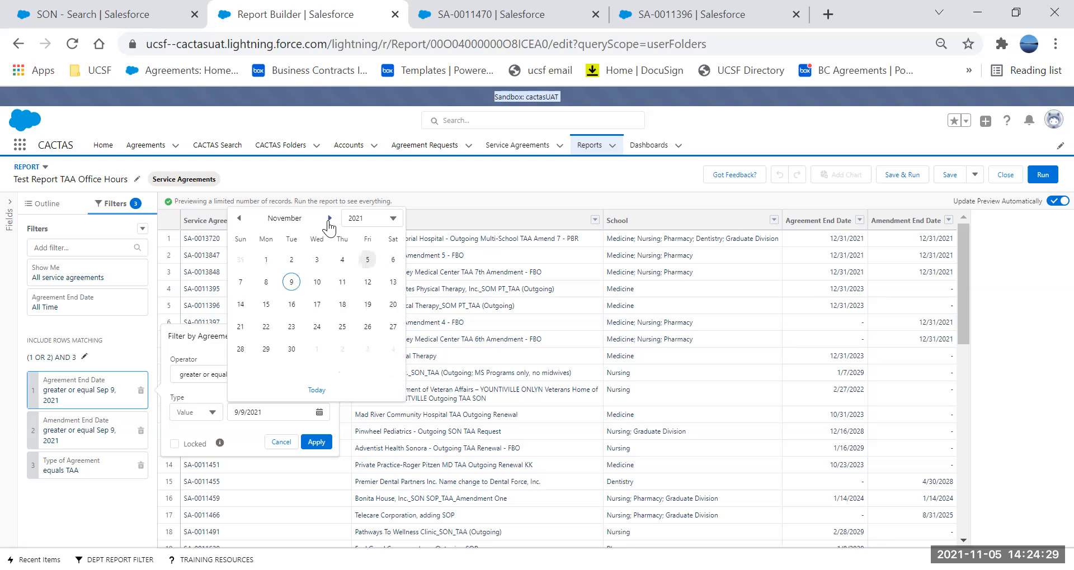
{"action": "left_click", "coordinate": [367, 259]}
{"action": "left_click", "coordinate": [317, 443]}
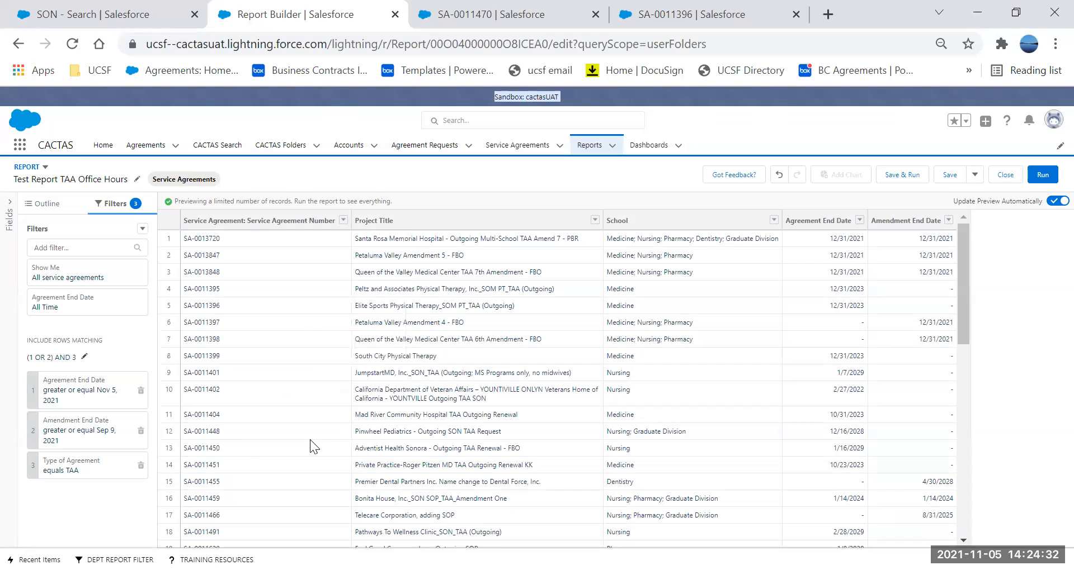
- Set the date of the Amendment End Date filter to 11/5/2021
{"action": "left_click", "coordinate": [70, 431]}
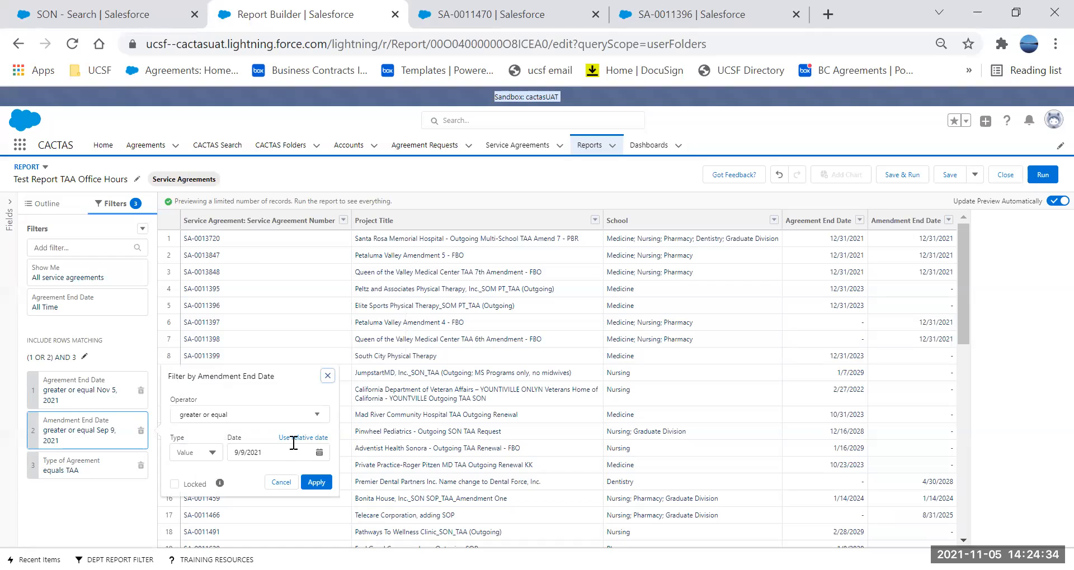
{"action": "left_click", "coordinate": [319, 454]}
{"action": "left_click", "coordinate": [329, 258]}
{"action": "left_click", "coordinate": [330, 258]}
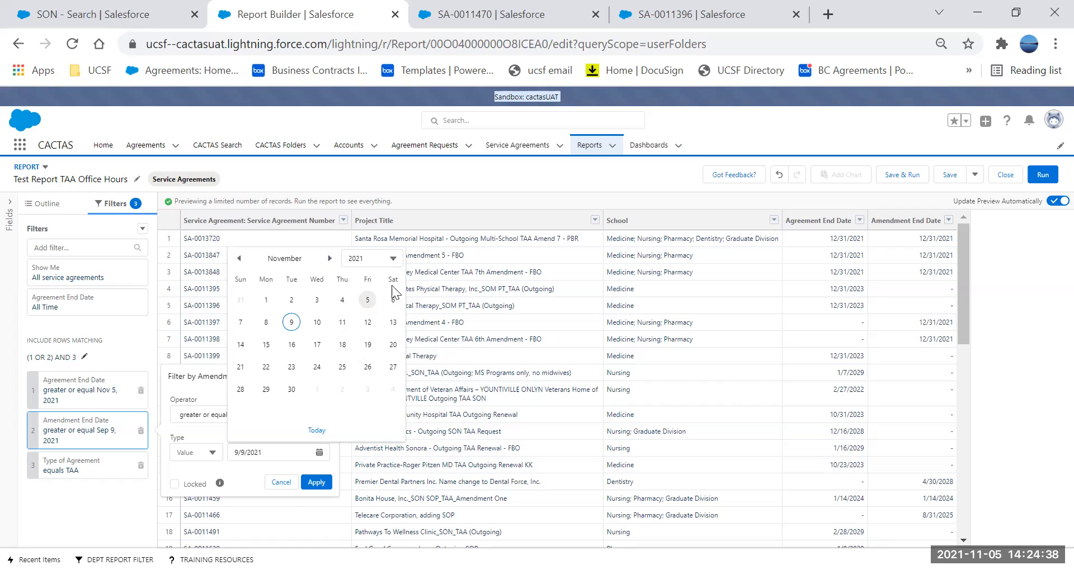
{"action": "left_click", "coordinate": [367, 300]}
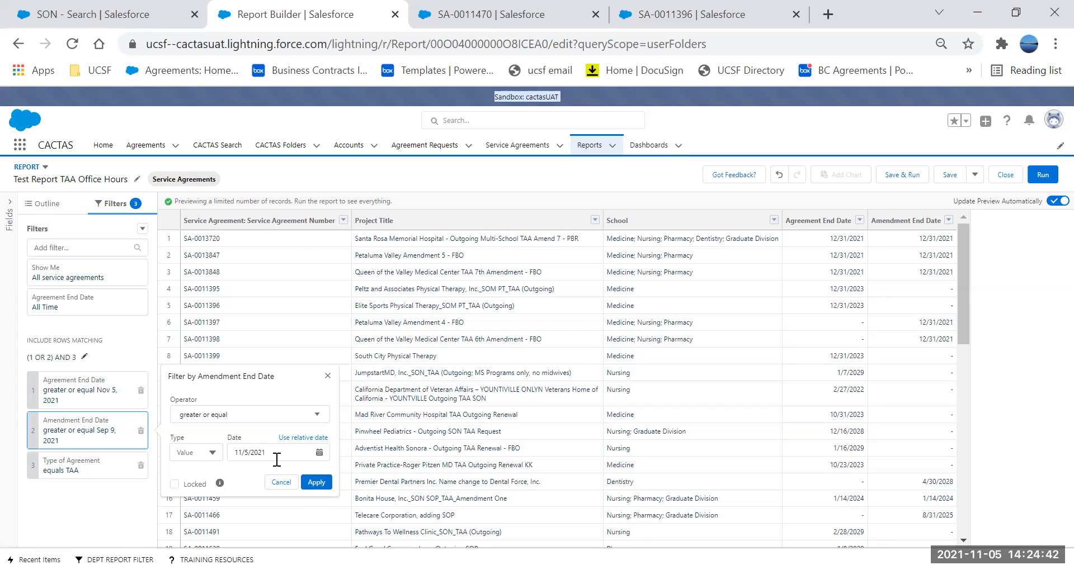
{"action": "left_click", "coordinate": [310, 484]}
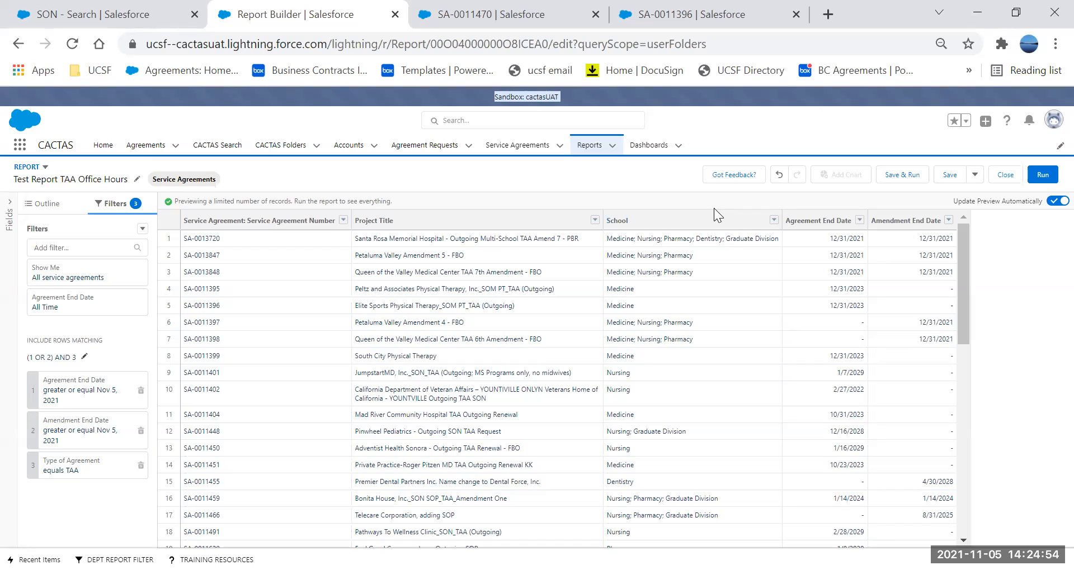
- Add a School filter with the operator equals and the value Medicine
{"action": "left_click", "coordinate": [64, 248]}
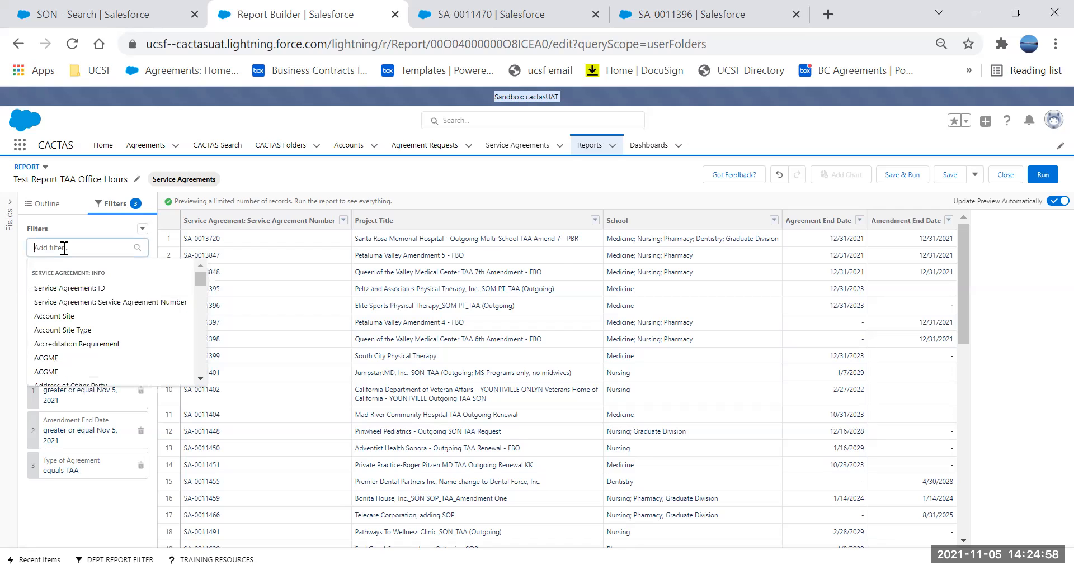
{"action": "type", "text": "school"}
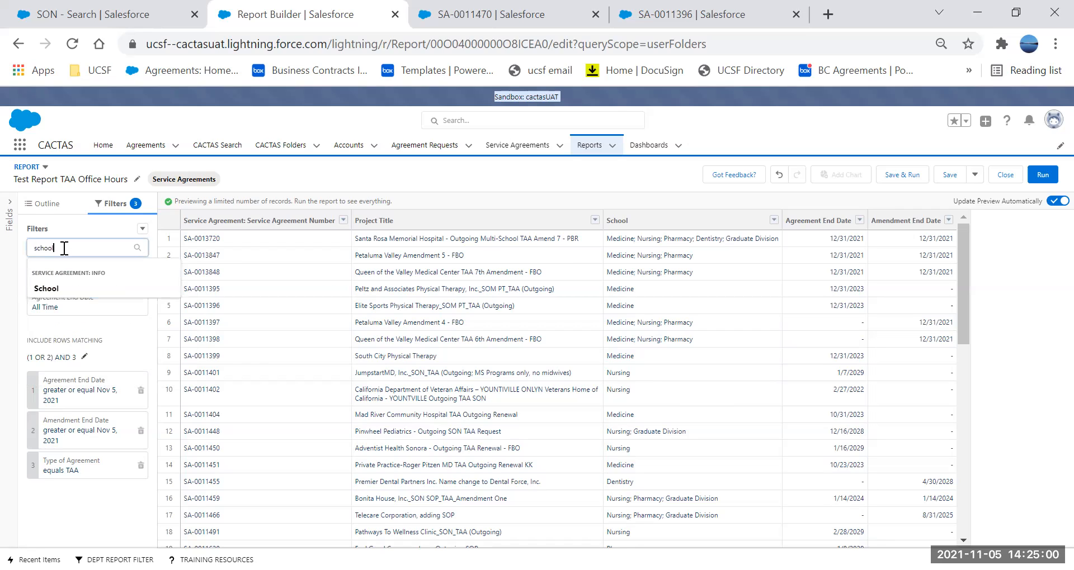
{"action": "left_click", "coordinate": [58, 289]}
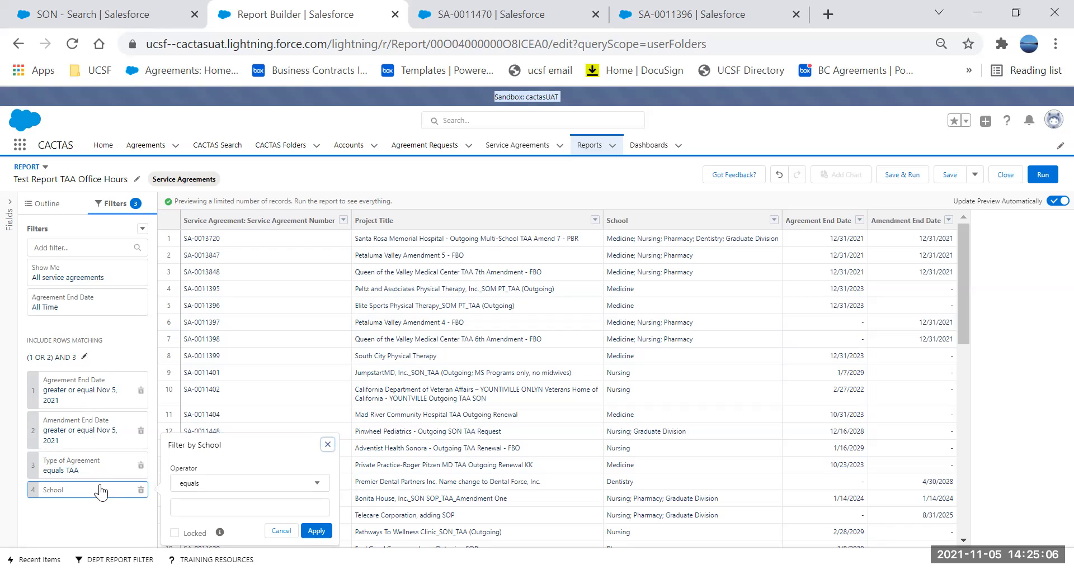
{"action": "left_click", "coordinate": [203, 491]}
{"action": "left_click", "coordinate": [203, 490]}
{"action": "left_click", "coordinate": [210, 508]}
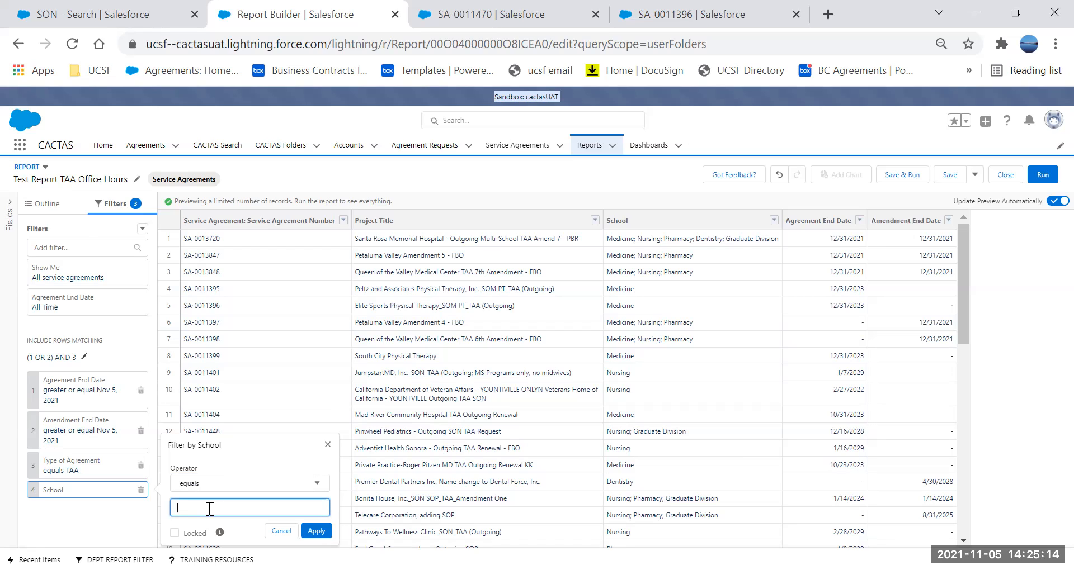
{"action": "type", "text": "Medc"}
{"action": "key", "text": "BackSpace"}
{"action": "type", "text": "icine"}
{"action": "left_click", "coordinate": [316, 531]}
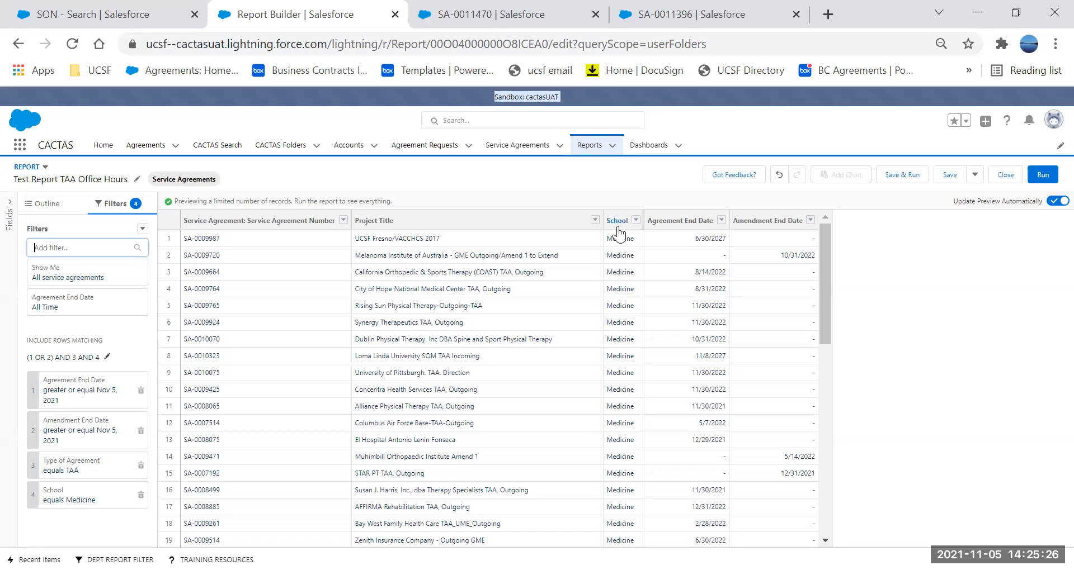
- Review the School column in the filtered preview and change the School filter's operator to includes
{"action": "left_click_drag", "start_coordinate": [636, 220], "coordinate": [649, 218]}
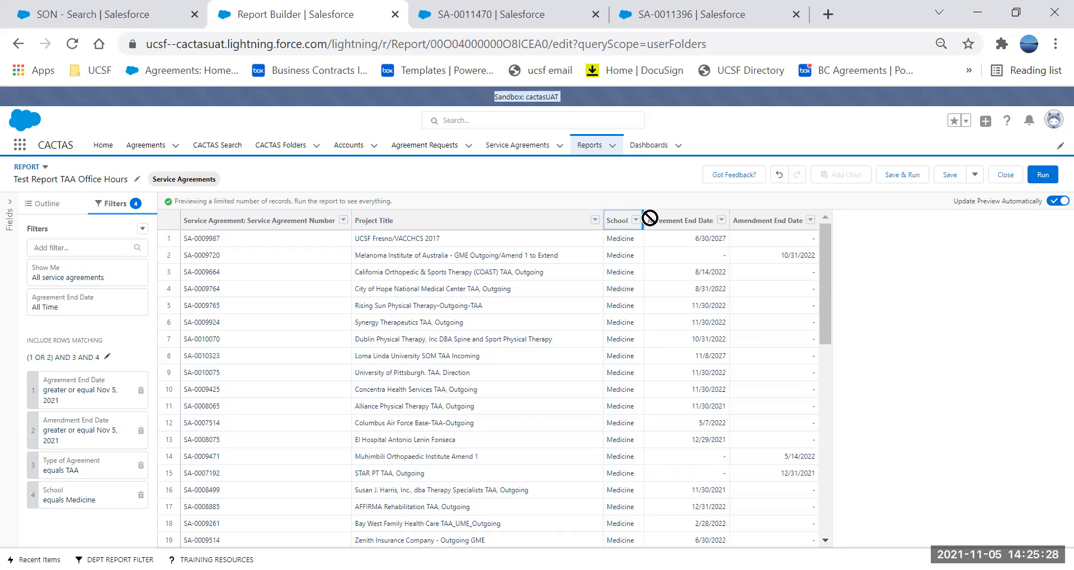
{"action": "scroll", "coordinate": [620, 347], "scroll_direction": "down", "scroll_amount": 1}
{"action": "scroll", "coordinate": [624, 353], "scroll_direction": "down", "scroll_amount": 3}
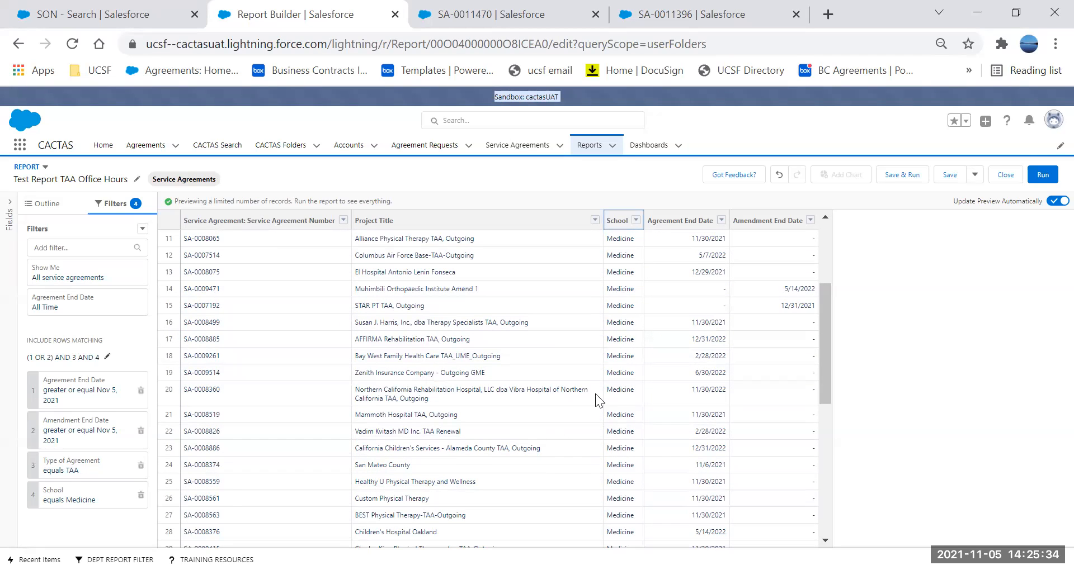
{"action": "left_click", "coordinate": [96, 499]}
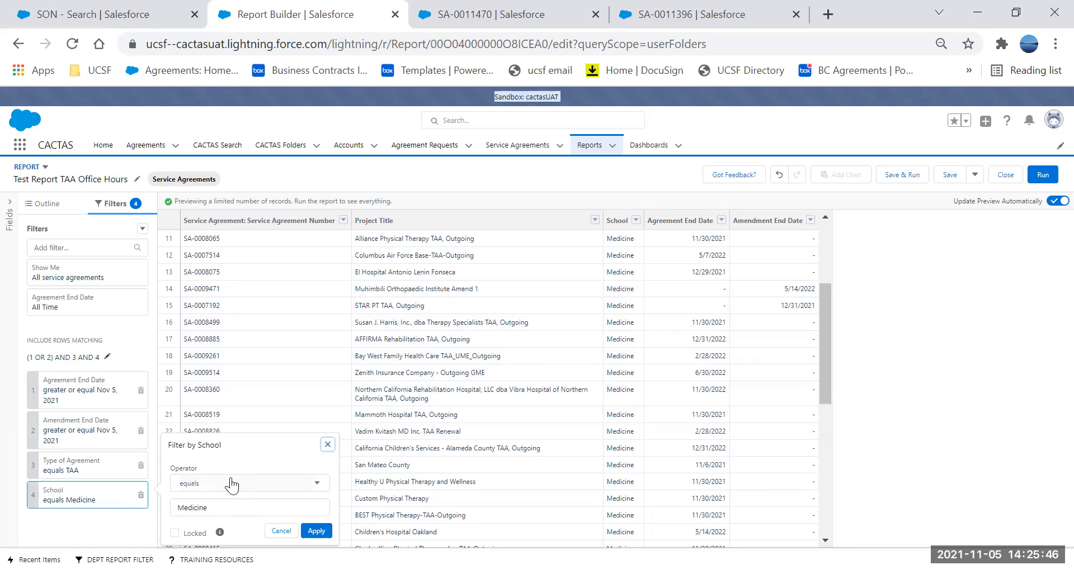
{"action": "left_click", "coordinate": [196, 486]}
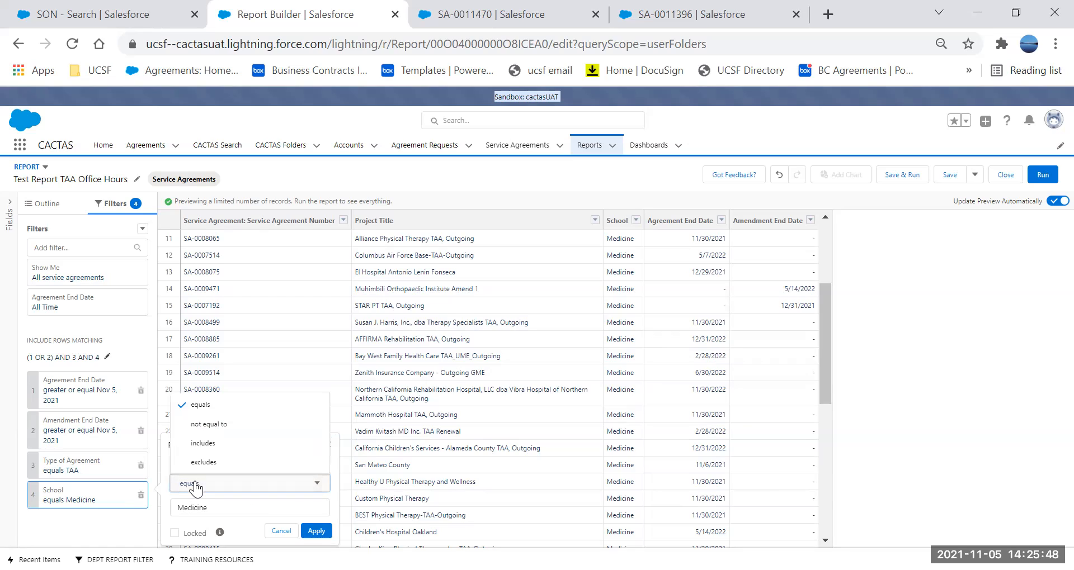
{"action": "left_click", "coordinate": [210, 443]}
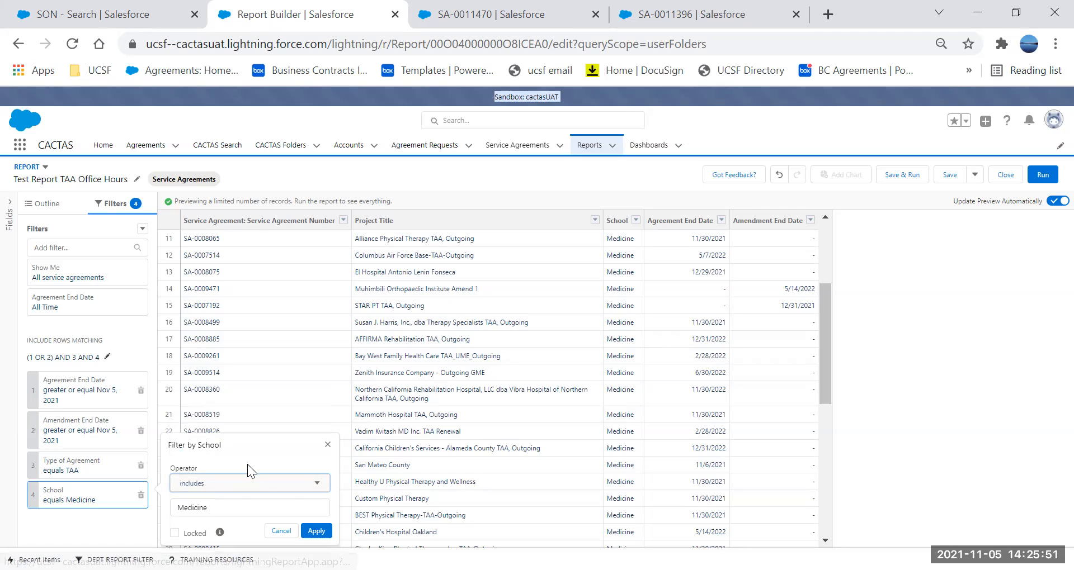
{"action": "left_click", "coordinate": [317, 532]}
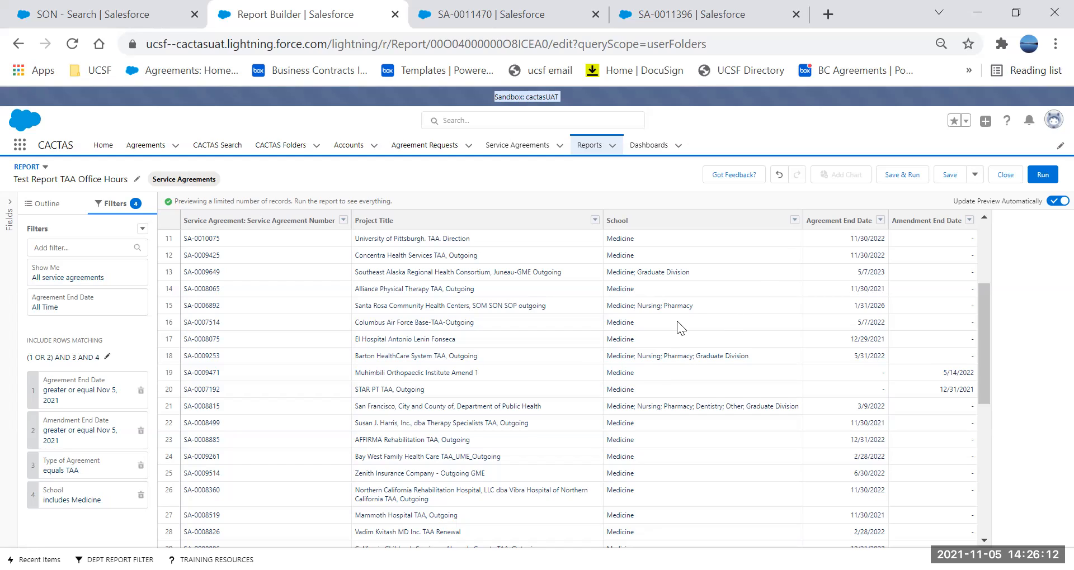
- Replace the School filter's value with Nursing and run the report
{"action": "left_click", "coordinate": [66, 504]}
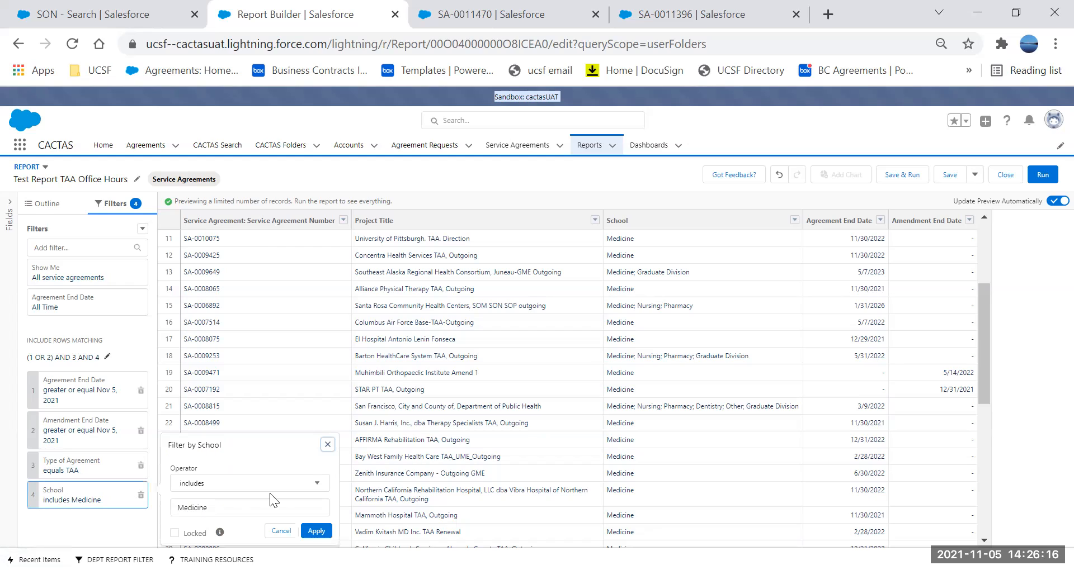
{"action": "double_click", "coordinate": [216, 507]}
{"action": "type", "text": "Nursing"}
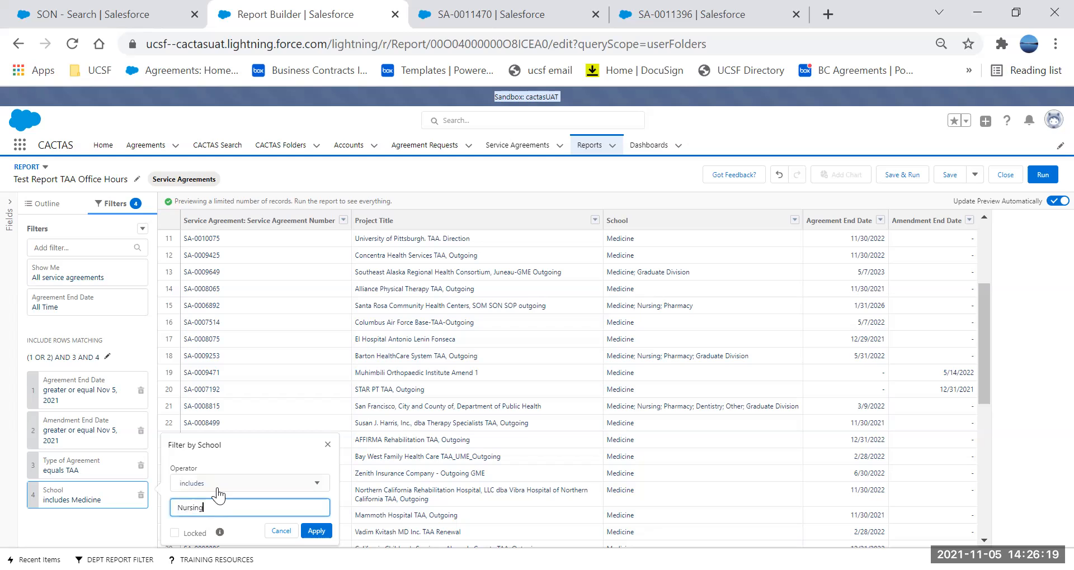
{"action": "left_click", "coordinate": [317, 531]}
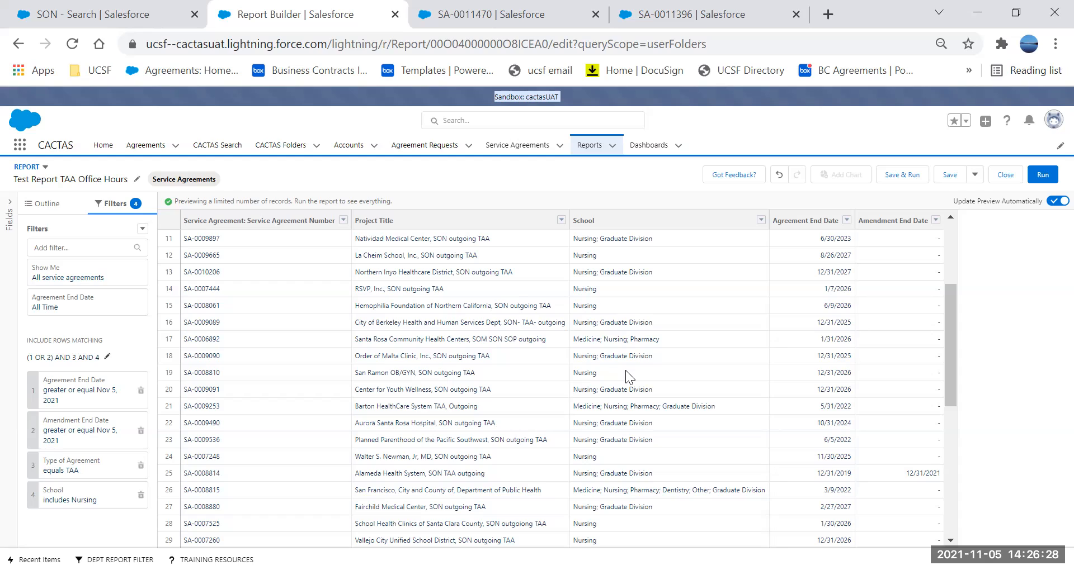
{"action": "left_click", "coordinate": [1043, 175]}
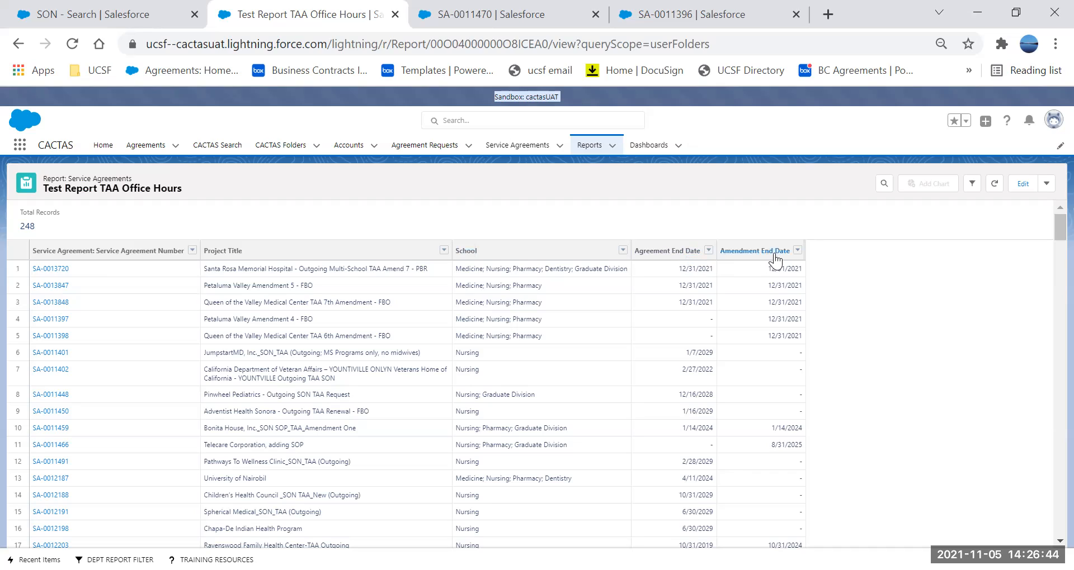
- Sort the report by Agreement End Date and by Amendment End Date, each in descending order
{"action": "left_click", "coordinate": [661, 255]}
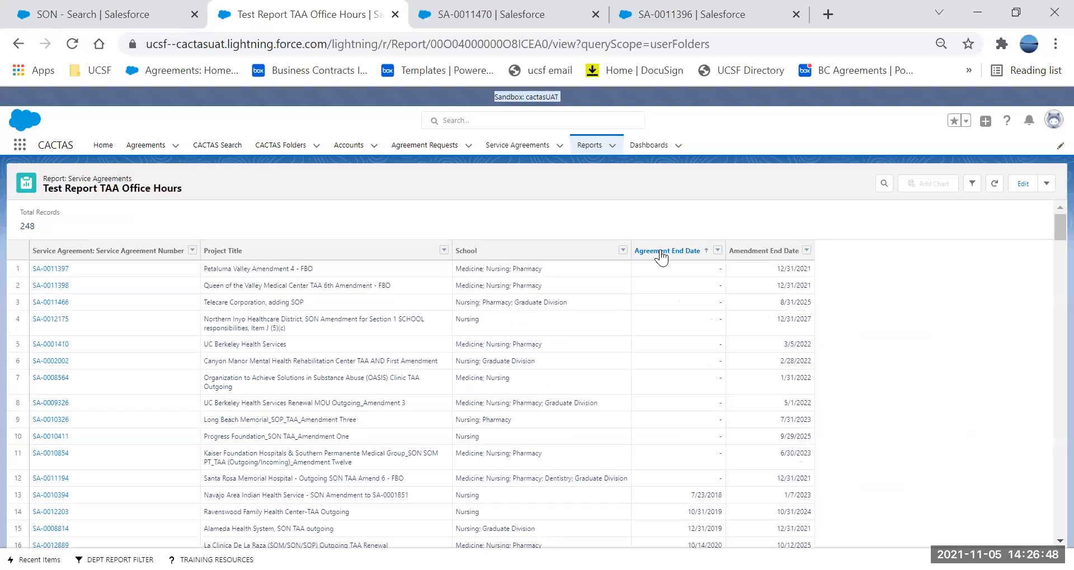
{"action": "left_click", "coordinate": [661, 254]}
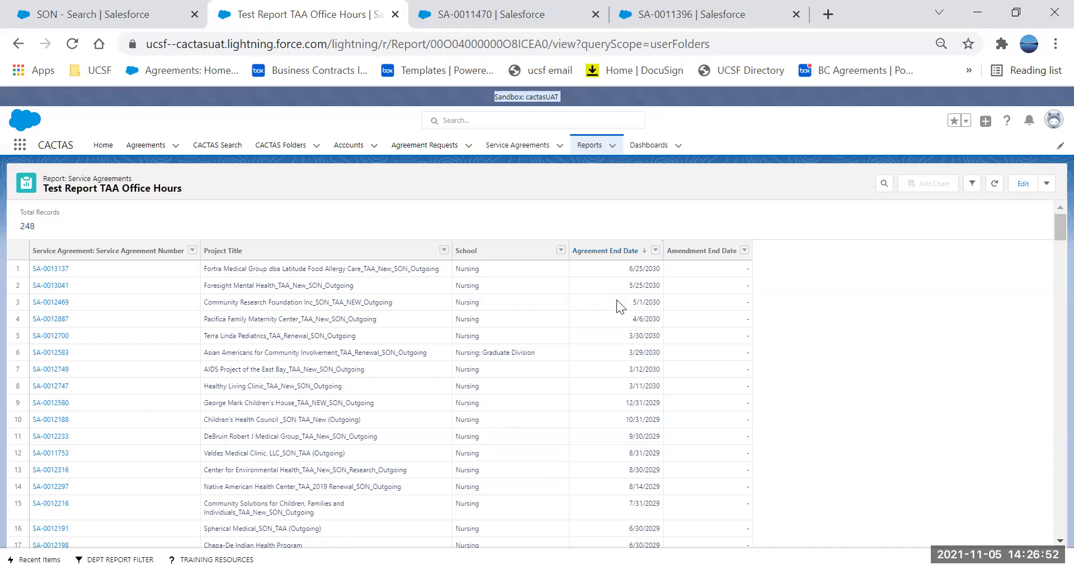
{"action": "left_click", "coordinate": [658, 271]}
{"action": "left_click", "coordinate": [703, 251]}
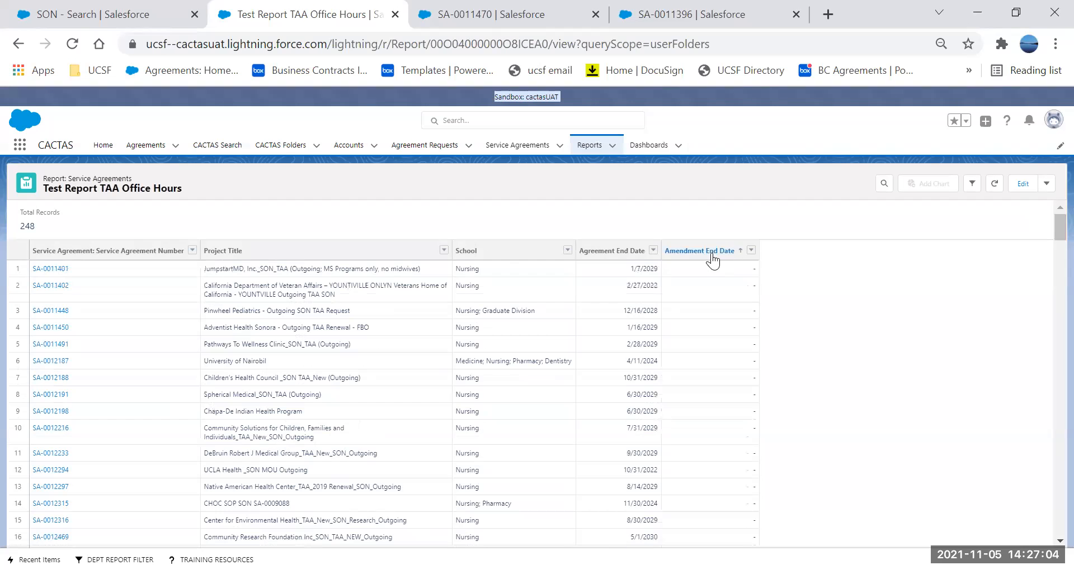
{"action": "left_click", "coordinate": [718, 249]}
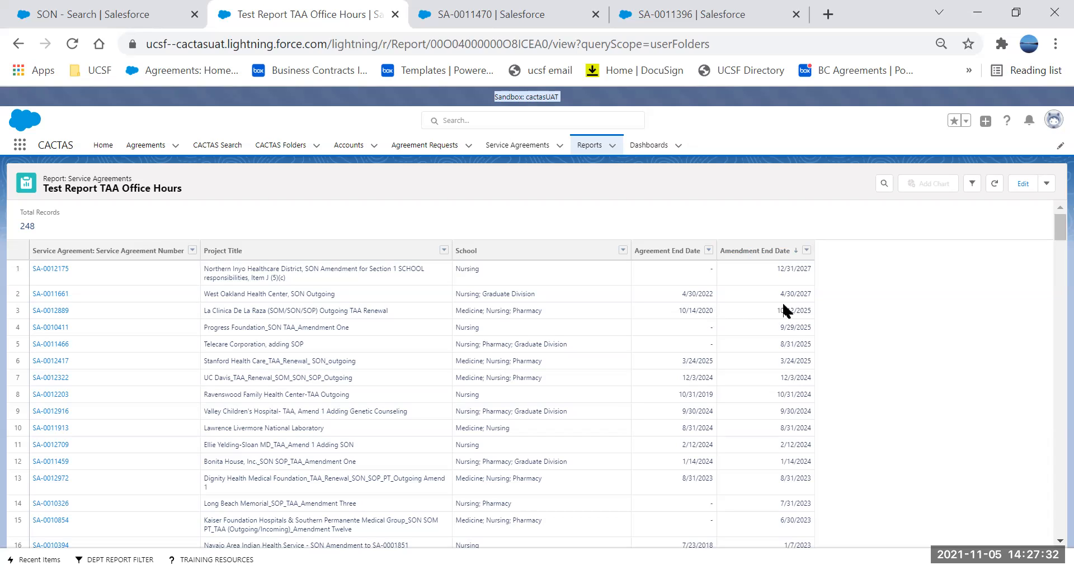
- Sort the report by Agreement End Date in descending order and look through the agreements down to those ending in late 2021
{"action": "left_click", "coordinate": [675, 256]}
{"action": "left_click", "coordinate": [675, 254]}
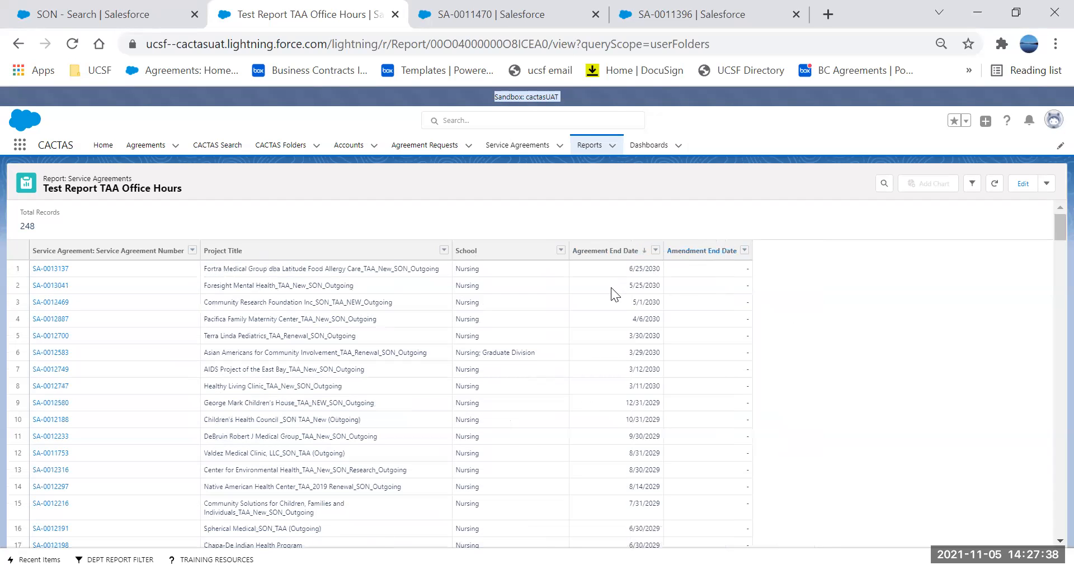
{"action": "scroll", "coordinate": [622, 367], "scroll_direction": "down", "scroll_amount": 2}
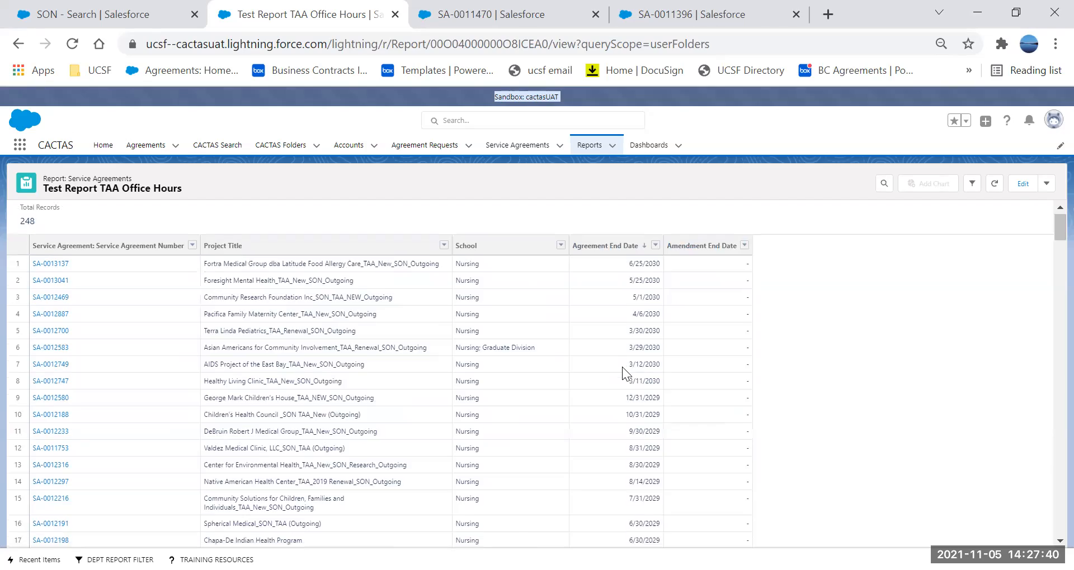
{"action": "scroll", "coordinate": [622, 367], "scroll_direction": "down", "scroll_amount": 10}
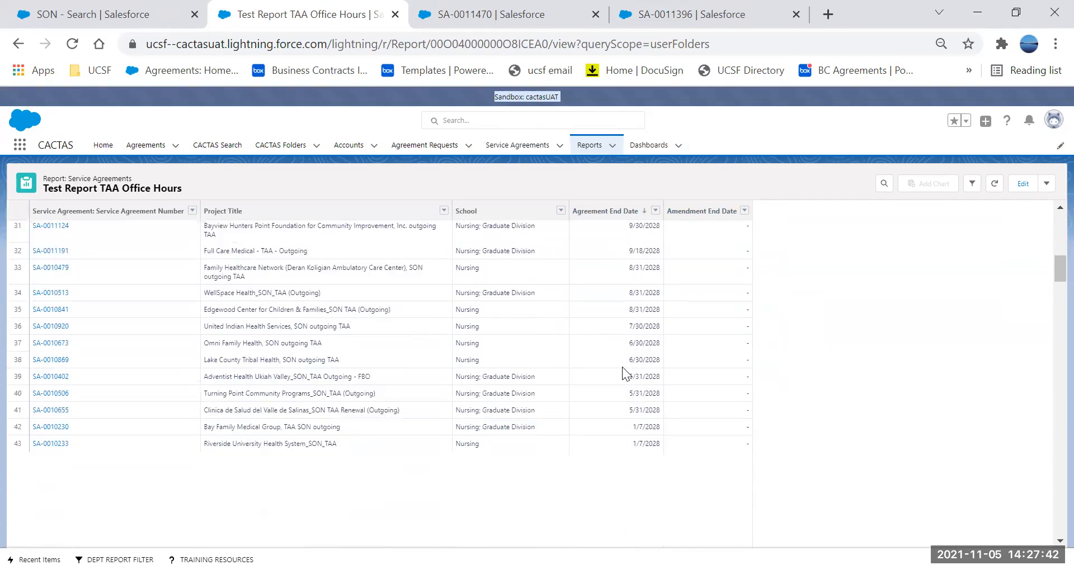
{"action": "scroll", "coordinate": [622, 367], "scroll_direction": "down", "scroll_amount": 10}
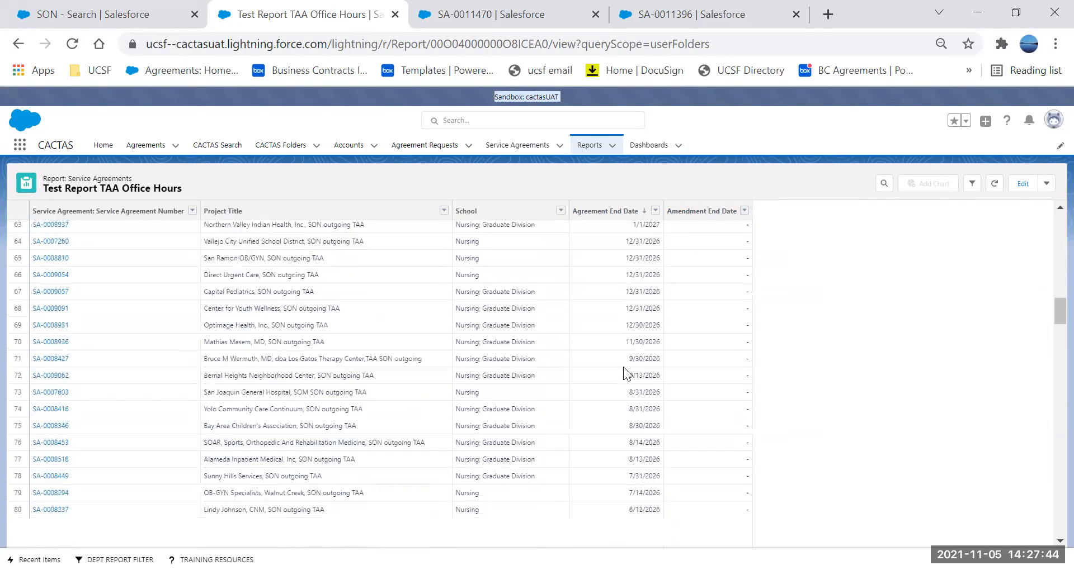
{"action": "scroll", "coordinate": [623, 367], "scroll_direction": "down", "scroll_amount": 12}
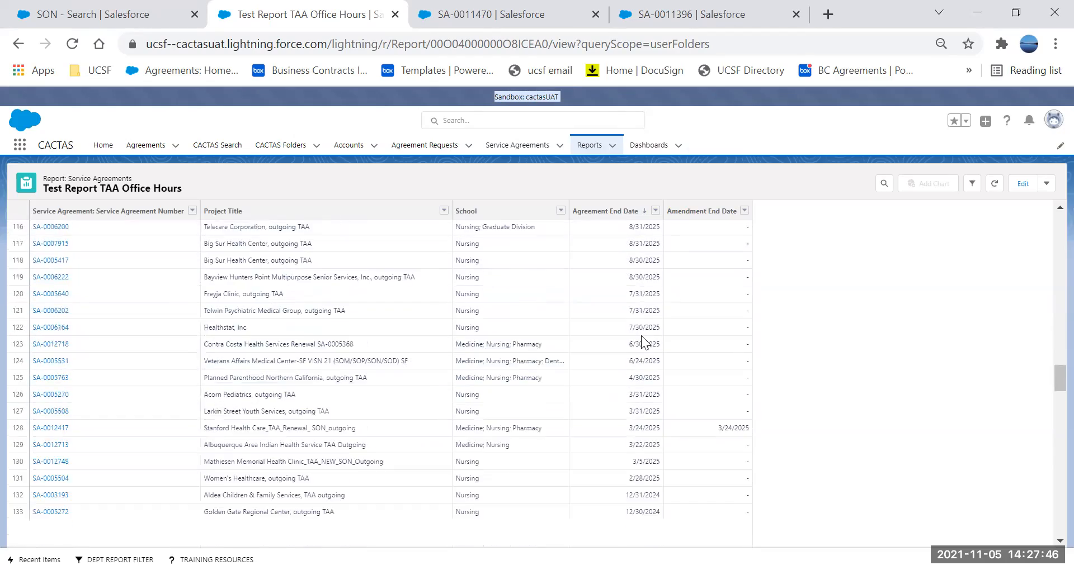
{"action": "scroll", "coordinate": [641, 335], "scroll_direction": "down", "scroll_amount": 20}
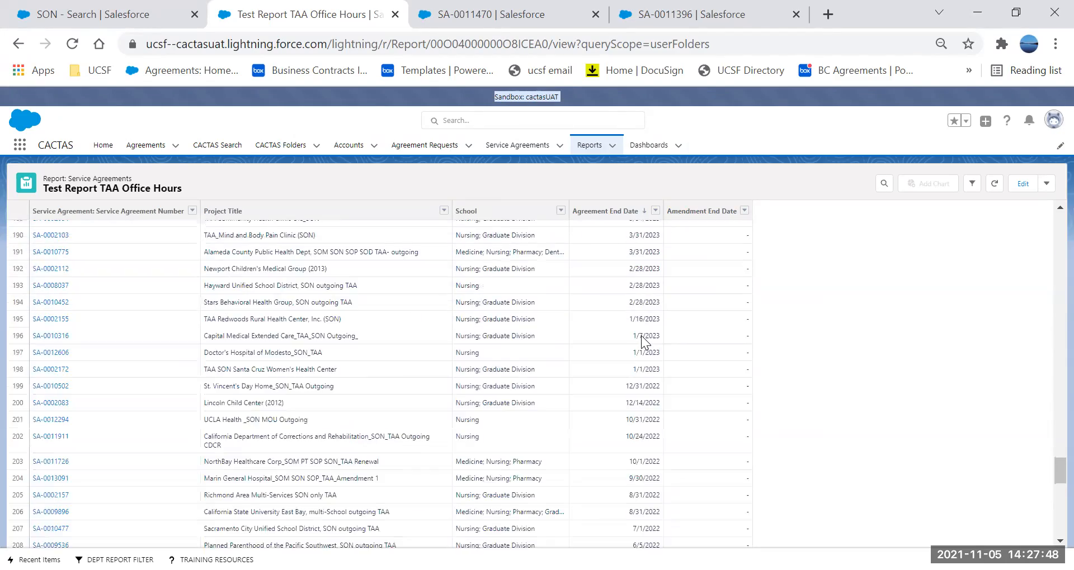
{"action": "scroll", "coordinate": [642, 336], "scroll_direction": "down", "scroll_amount": 5}
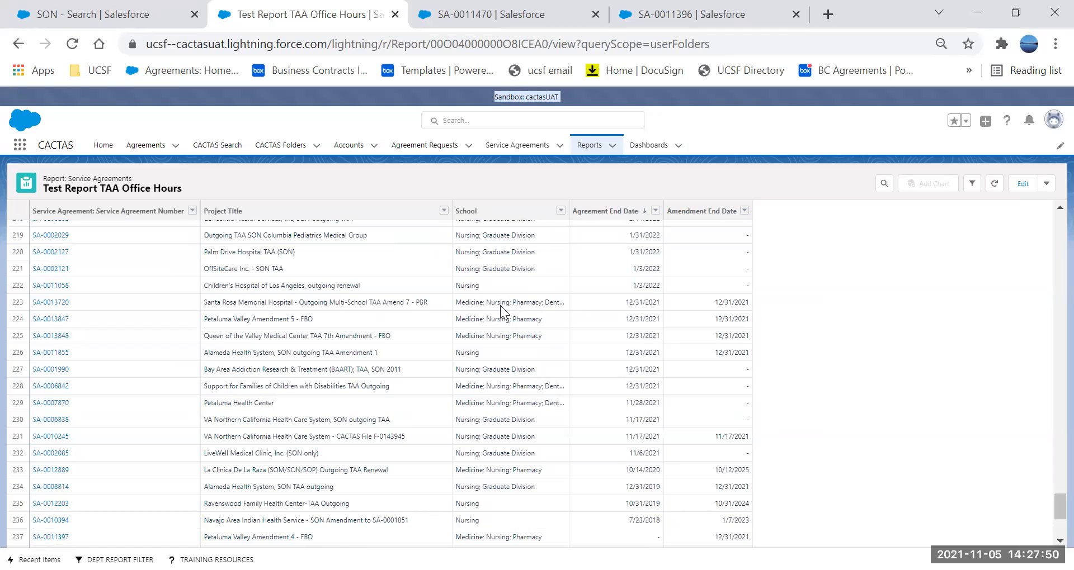